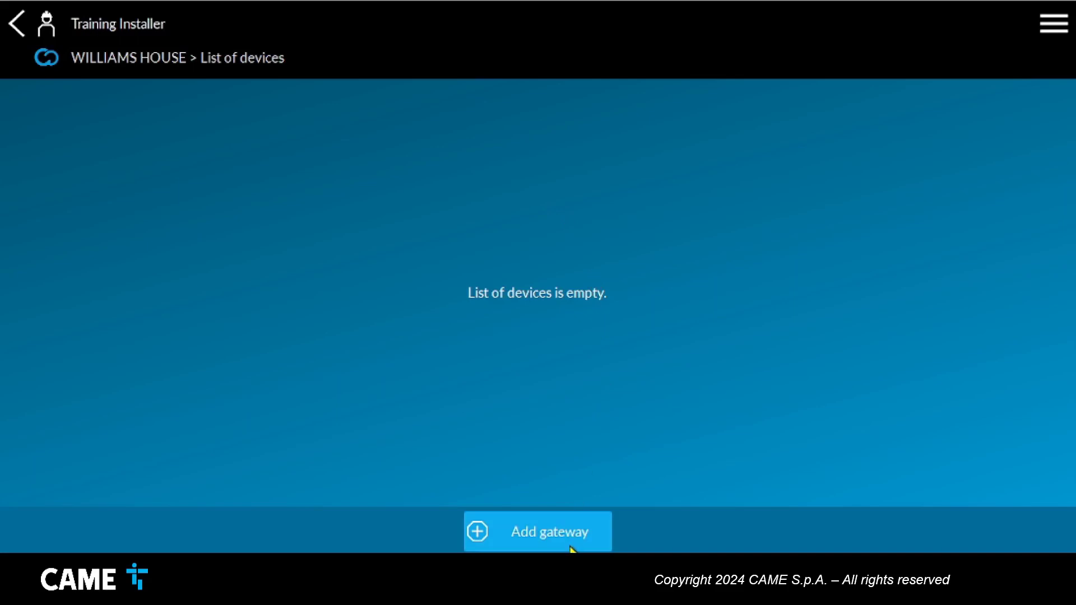
Add a new gateway manually by entering its keycode.
{"action": "left_click", "coordinate": [572, 548]}
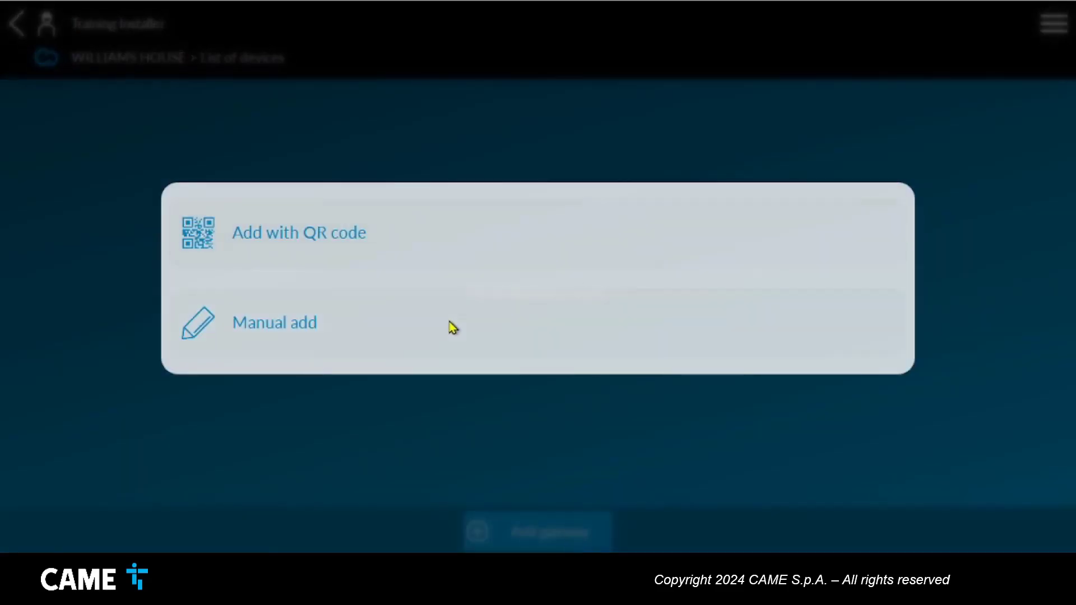
{"action": "left_click", "coordinate": [434, 339]}
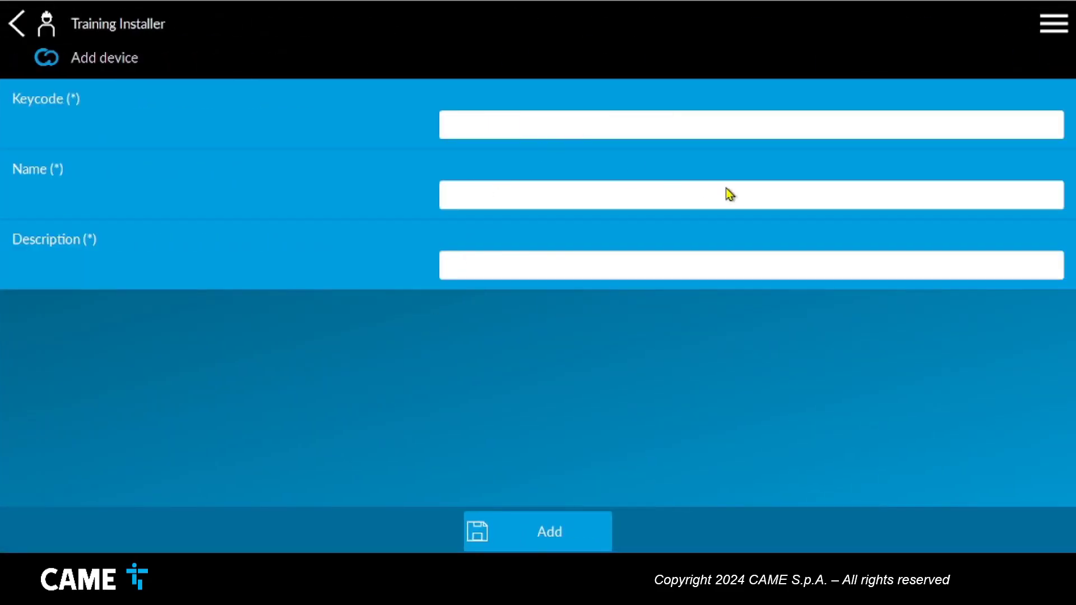
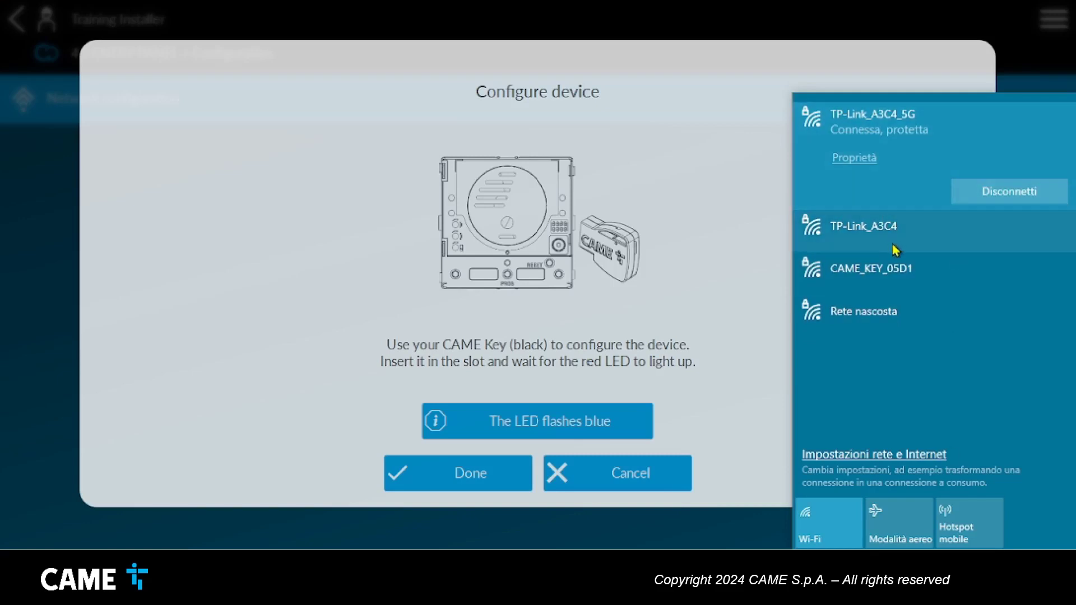
Connect the computer to the CAME_KEY_05D1 Wi-Fi network using its security key.
{"action": "left_click", "coordinate": [903, 284]}
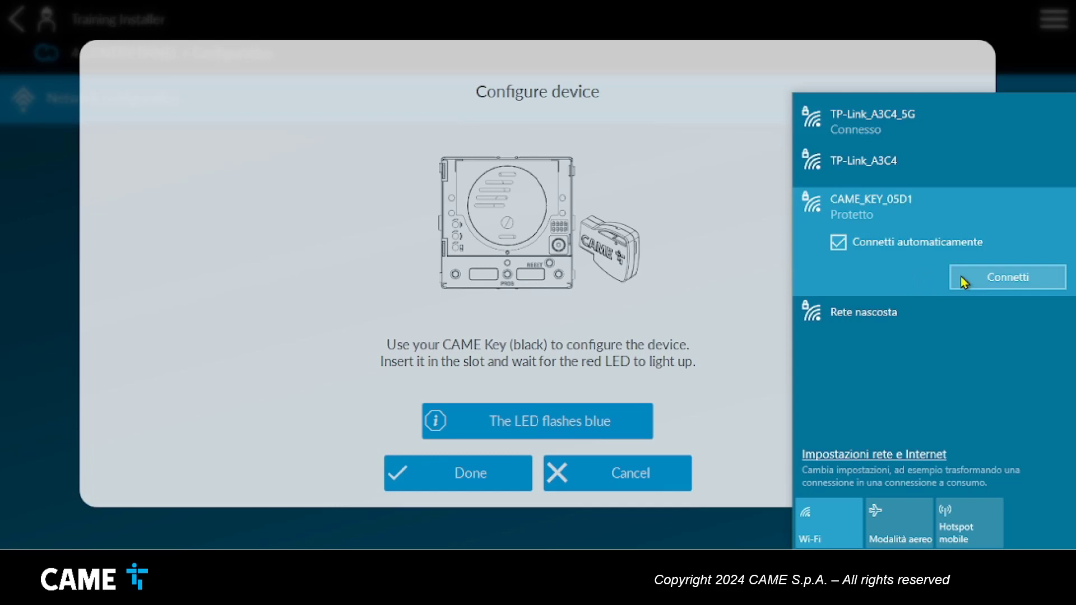
{"action": "left_click", "coordinate": [991, 282]}
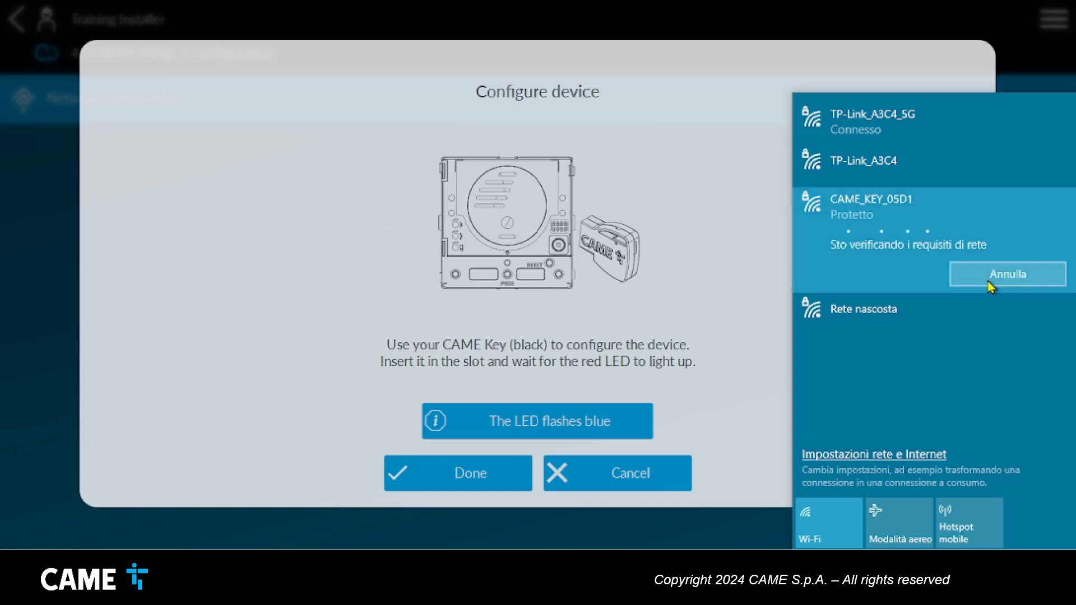
{"action": "type", "text": "••••"}
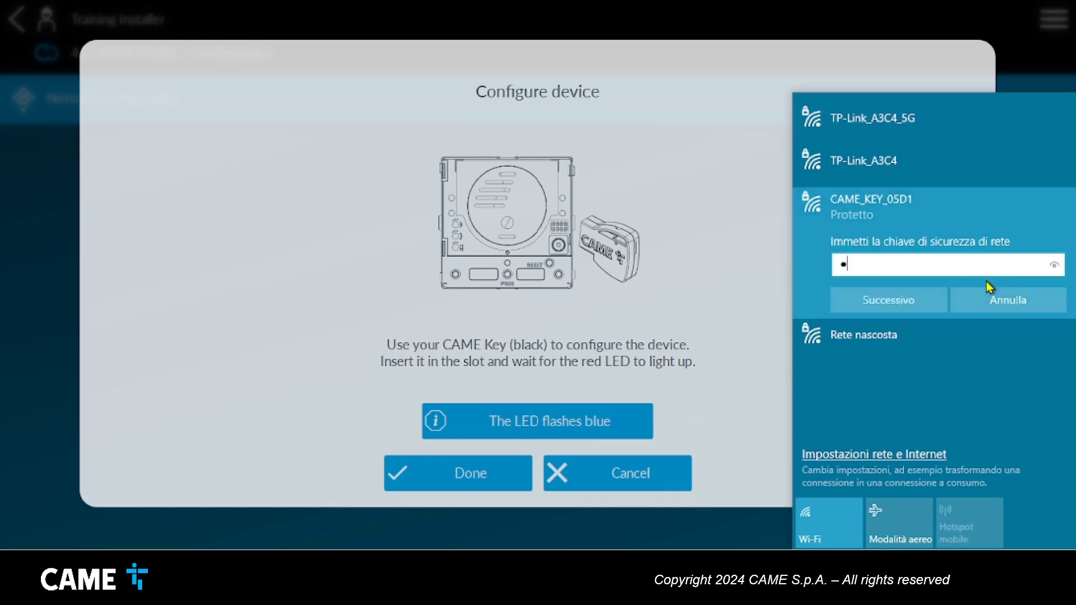
{"action": "type", "text": "•••••"}
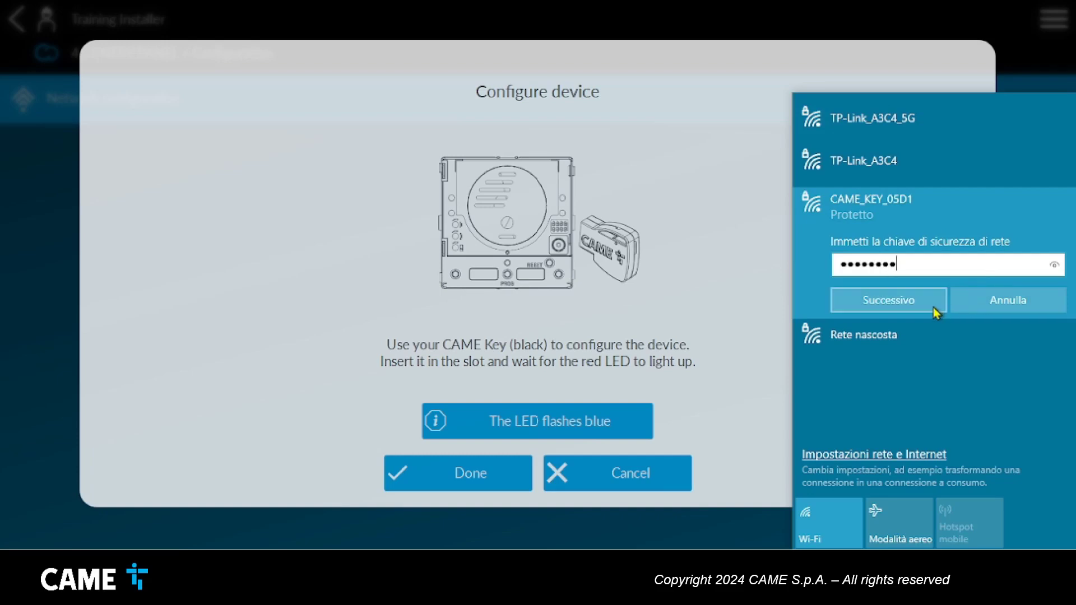
{"action": "left_click", "coordinate": [868, 309]}
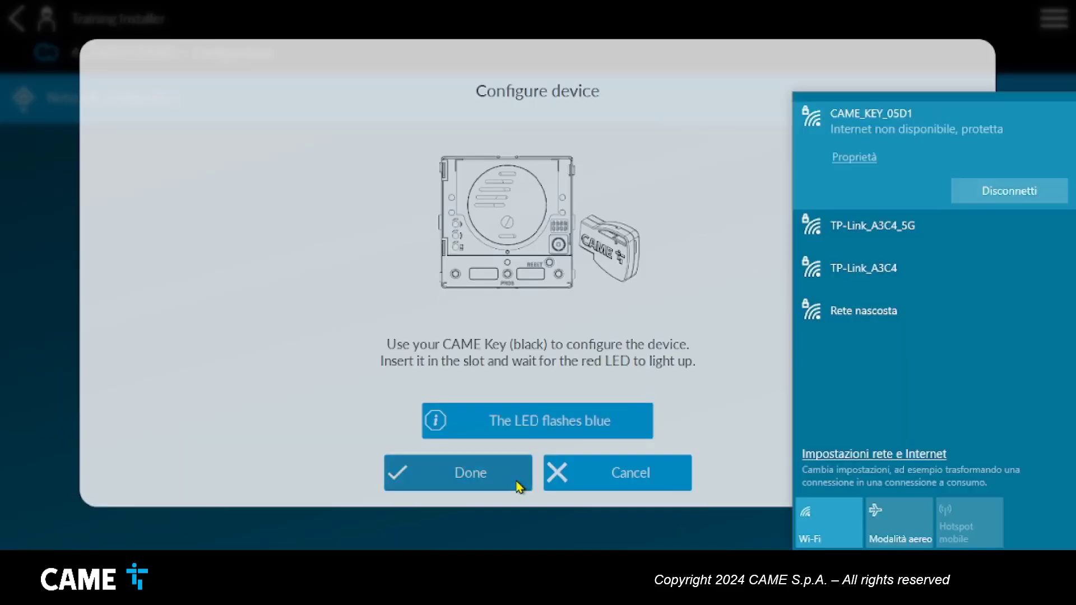
Finish device configuration and set the 4G panel's mobile APN to netmon.vodafone.it.
{"action": "left_click", "coordinate": [518, 488]}
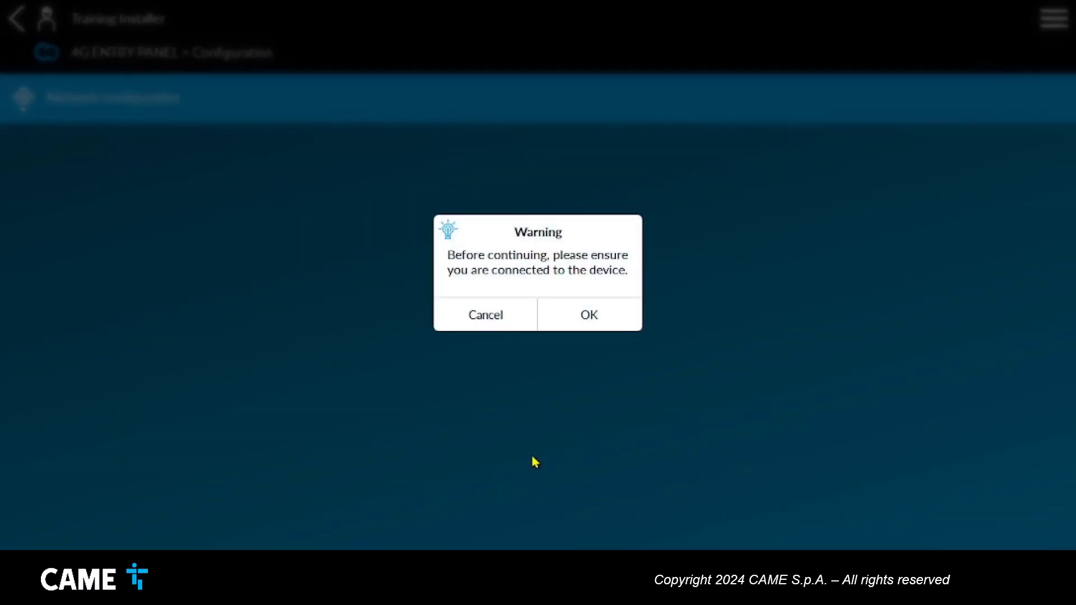
{"action": "left_click", "coordinate": [627, 322]}
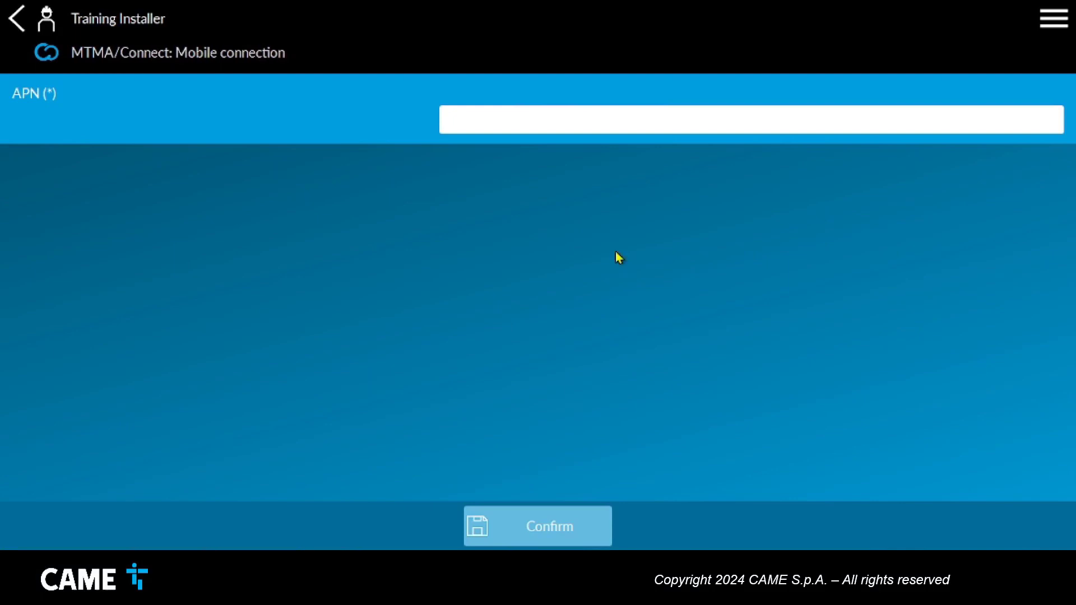
{"action": "left_click", "coordinate": [497, 121]}
{"action": "type", "text": "netmon."}
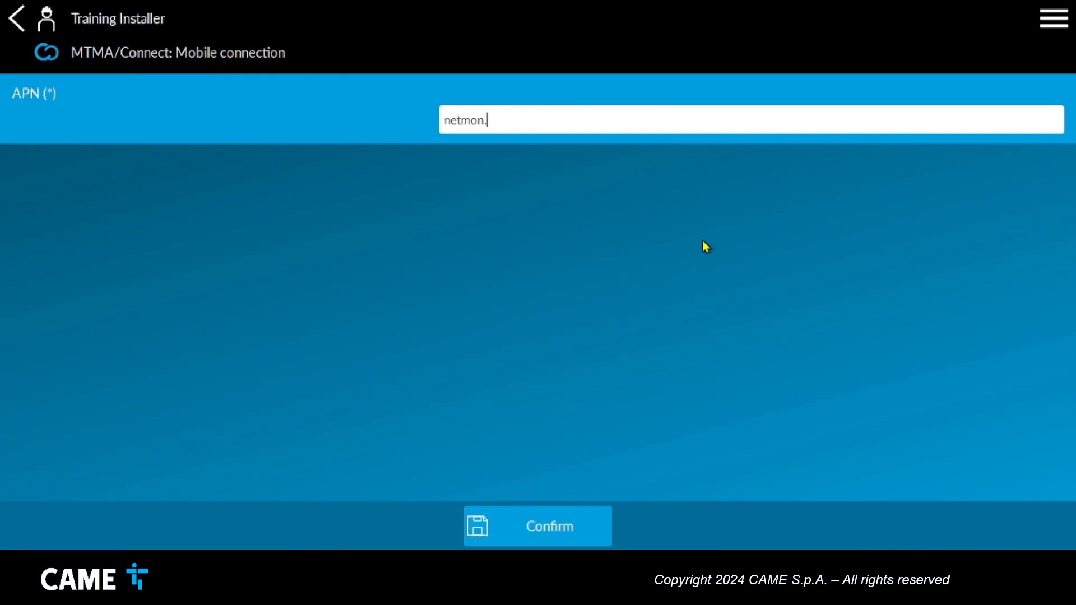
{"action": "type", "text": "vodafone.it"}
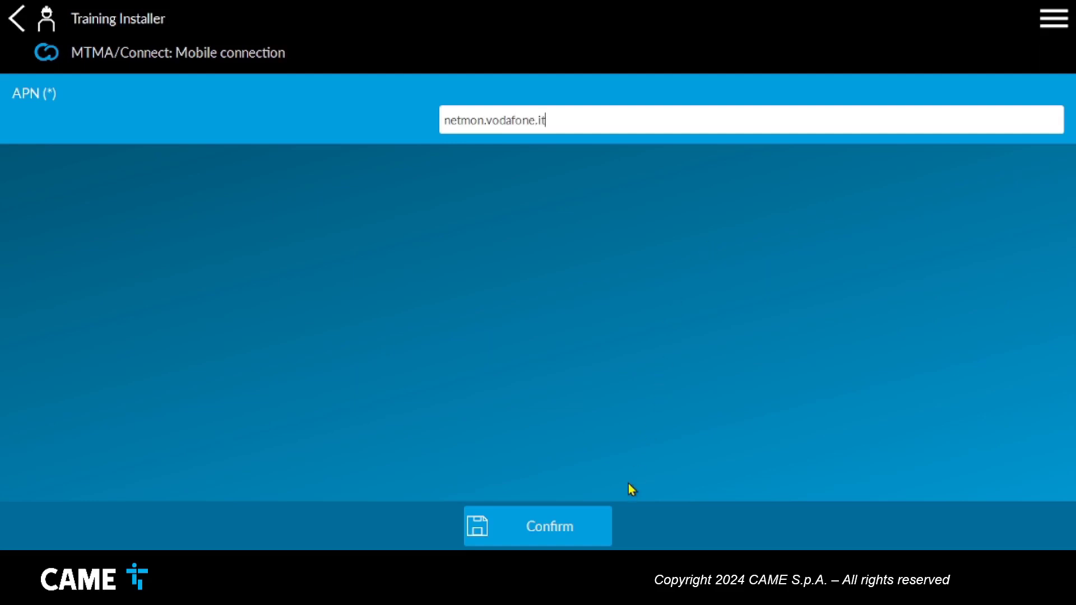
{"action": "left_click", "coordinate": [604, 523]}
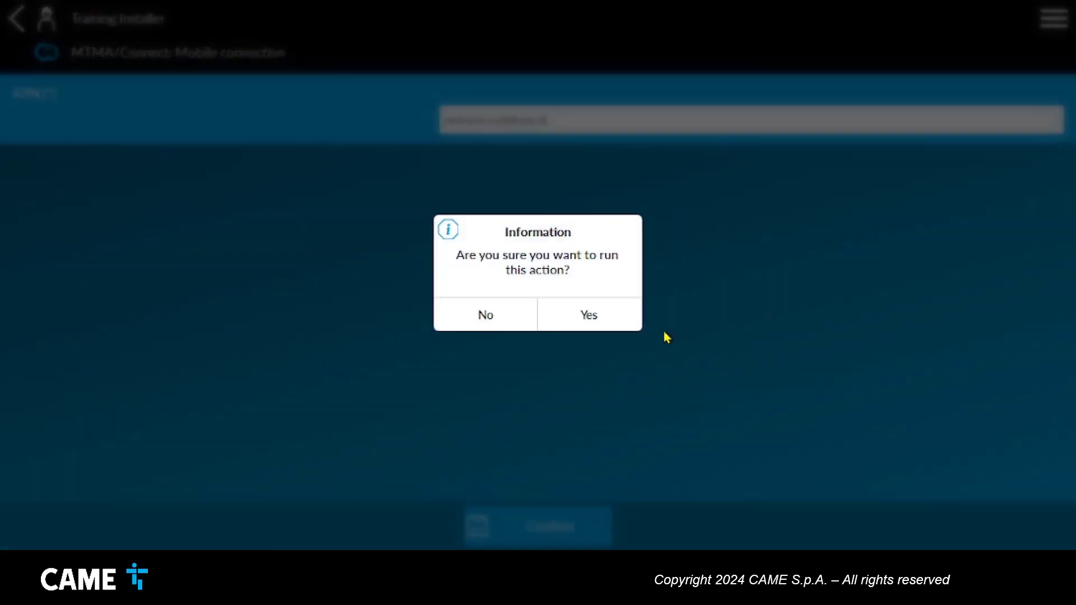
{"action": "left_click", "coordinate": [631, 319]}
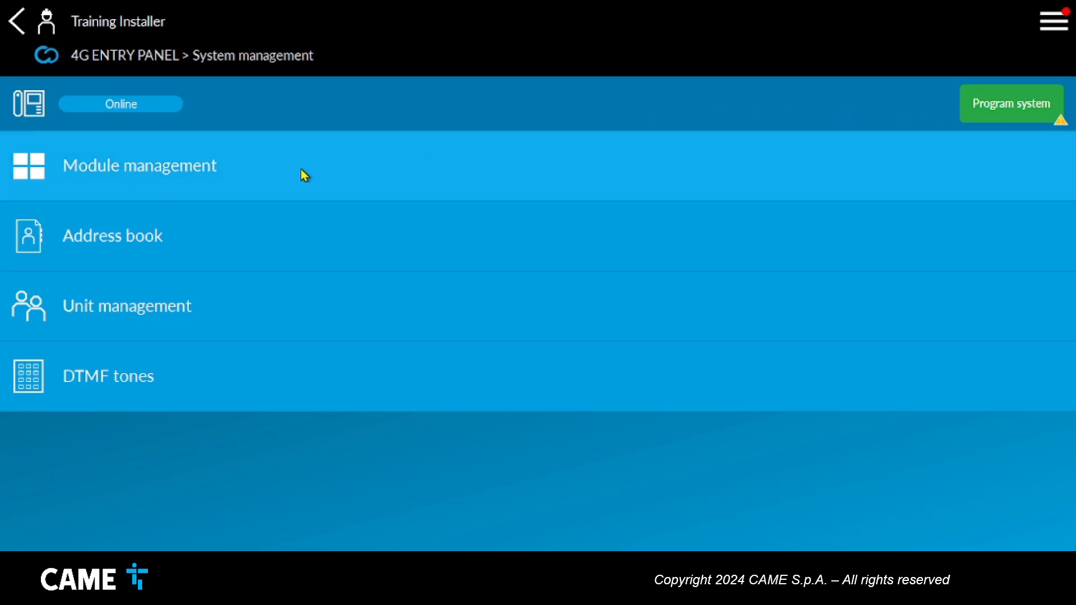
Switch the MTMA/CONNECT module's front to a single call button and return to System management.
{"action": "left_click", "coordinate": [304, 176]}
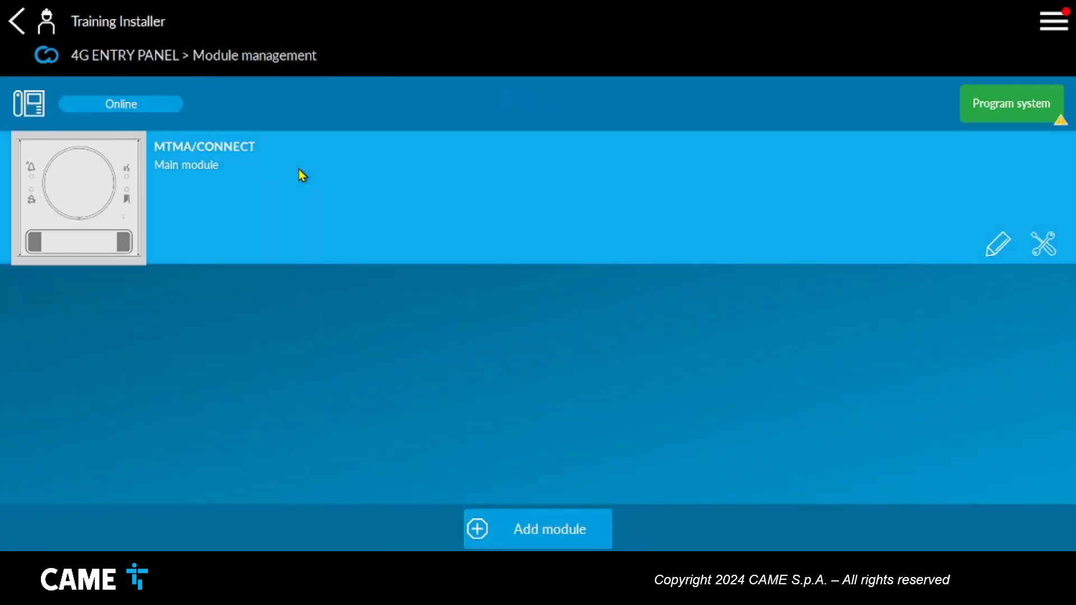
{"action": "left_click", "coordinate": [89, 193]}
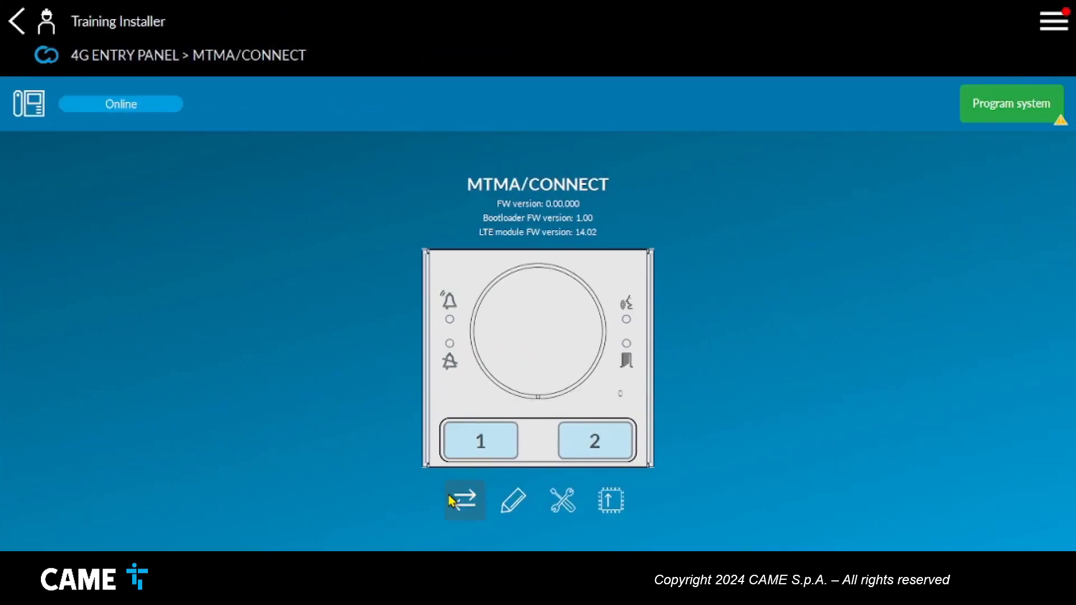
{"action": "left_click", "coordinate": [476, 517]}
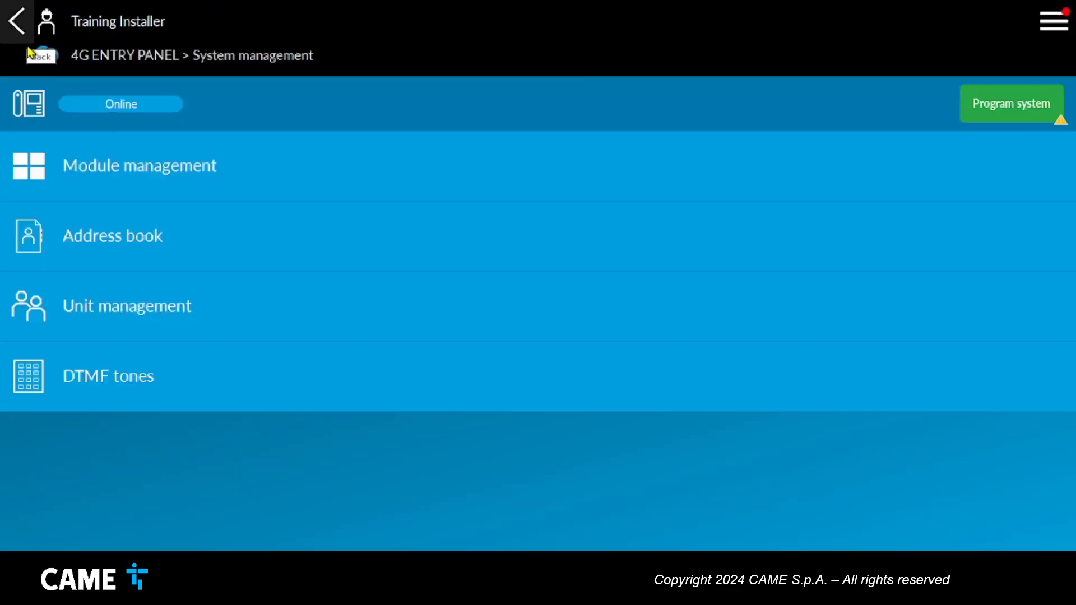
{"action": "left_click", "coordinate": [242, 256]}
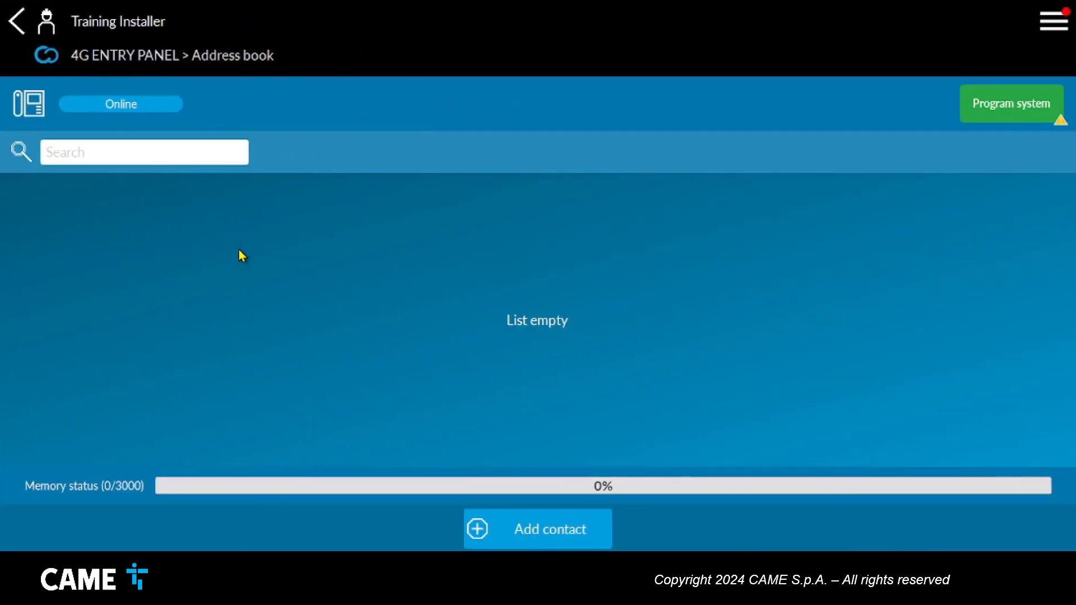
Add a new contact with their name and phone number, then return to the device list.
{"action": "left_click", "coordinate": [510, 543]}
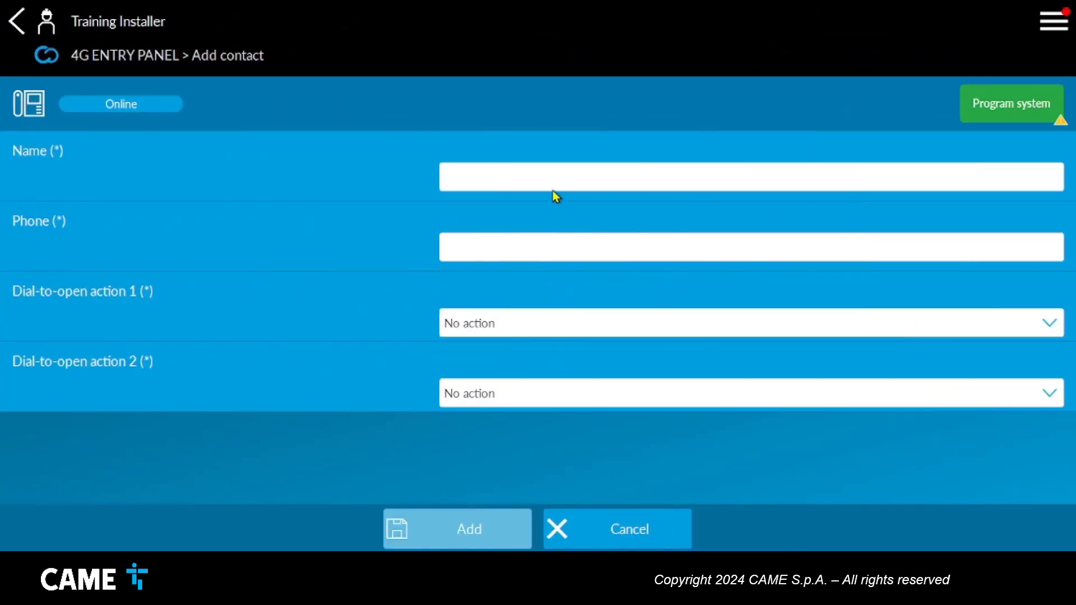
{"action": "left_click", "coordinate": [555, 186]}
{"action": "type", "text": "Ron"}
{"action": "left_click", "coordinate": [665, 258]}
{"action": "type", "text": "+4"}
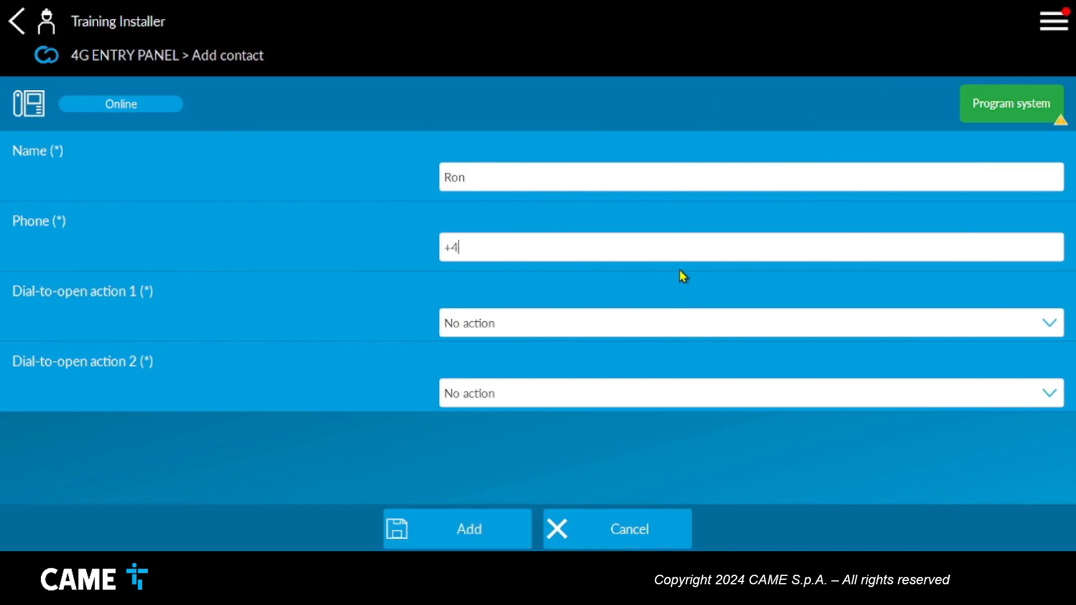
{"action": "type", "text": "47123456789"}
{"action": "left_click", "coordinate": [23, 39]}
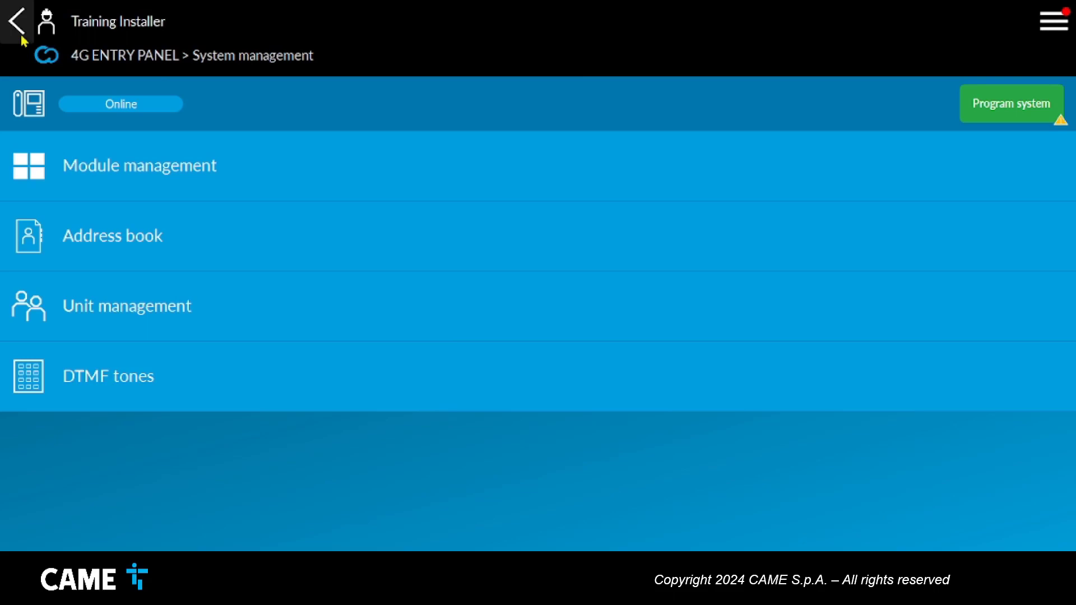
{"action": "left_click", "coordinate": [17, 22]}
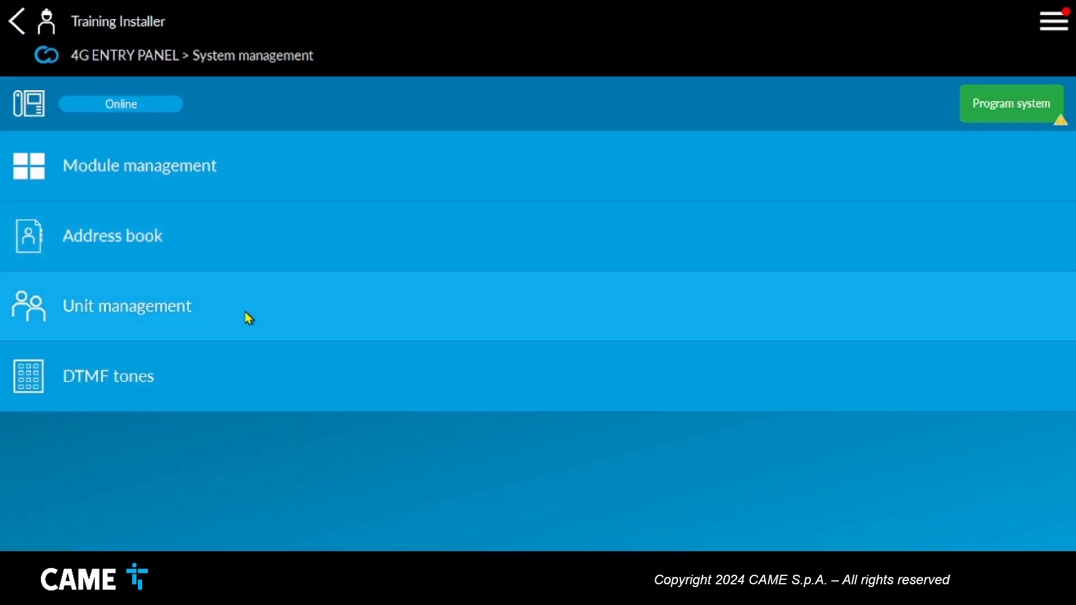
Create a new unit named WILLIAMS HOUSE in Unit management.
{"action": "left_click", "coordinate": [249, 318]}
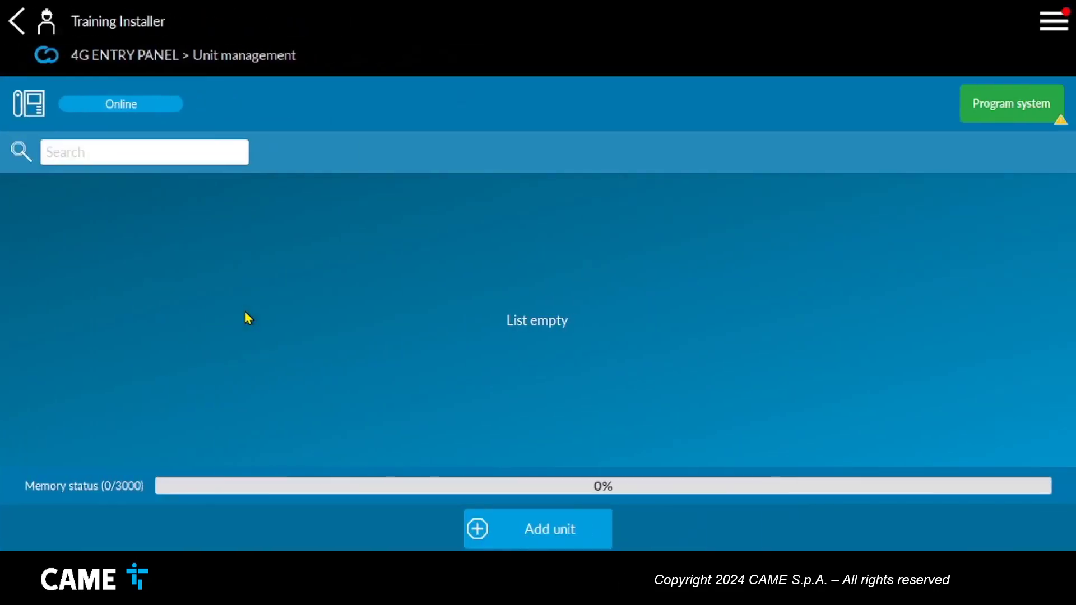
{"action": "left_click", "coordinate": [525, 542]}
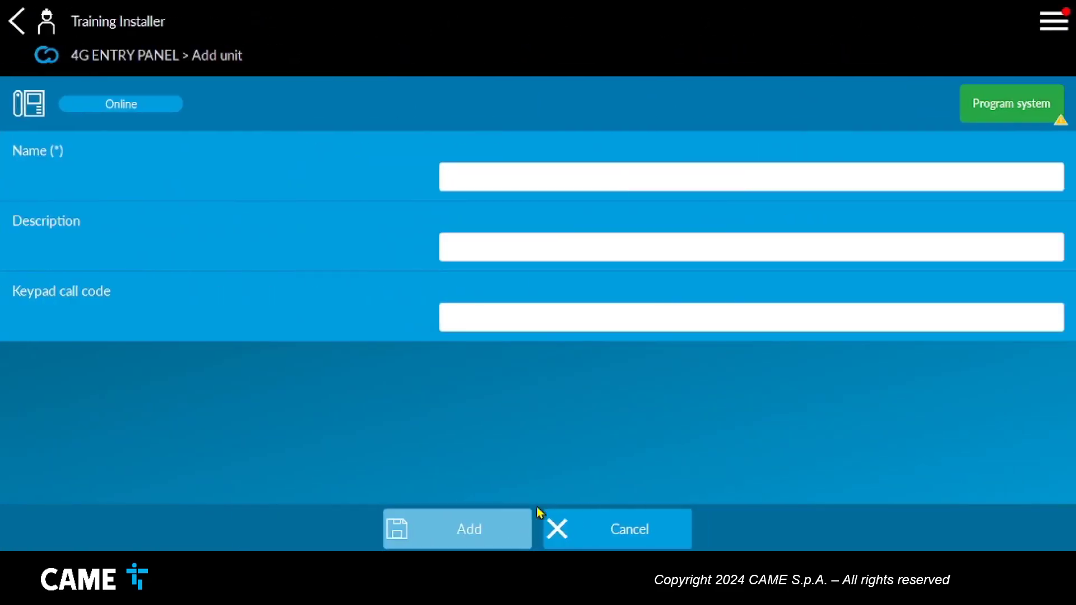
{"action": "left_click", "coordinate": [514, 185]}
{"action": "type", "text": "WI"}
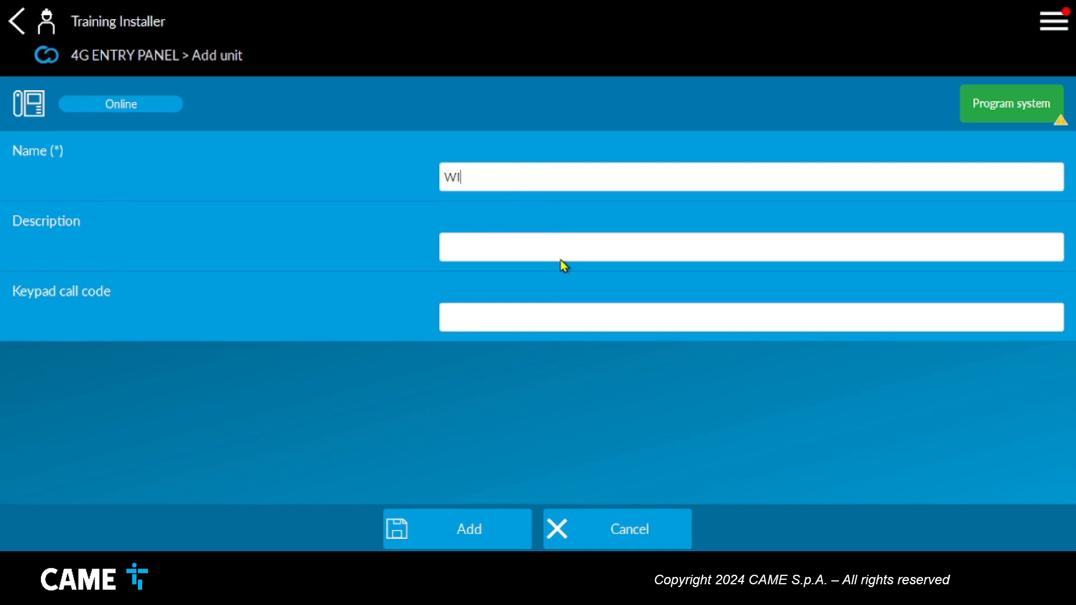
{"action": "type", "text": "LLIAMS HOUSE"}
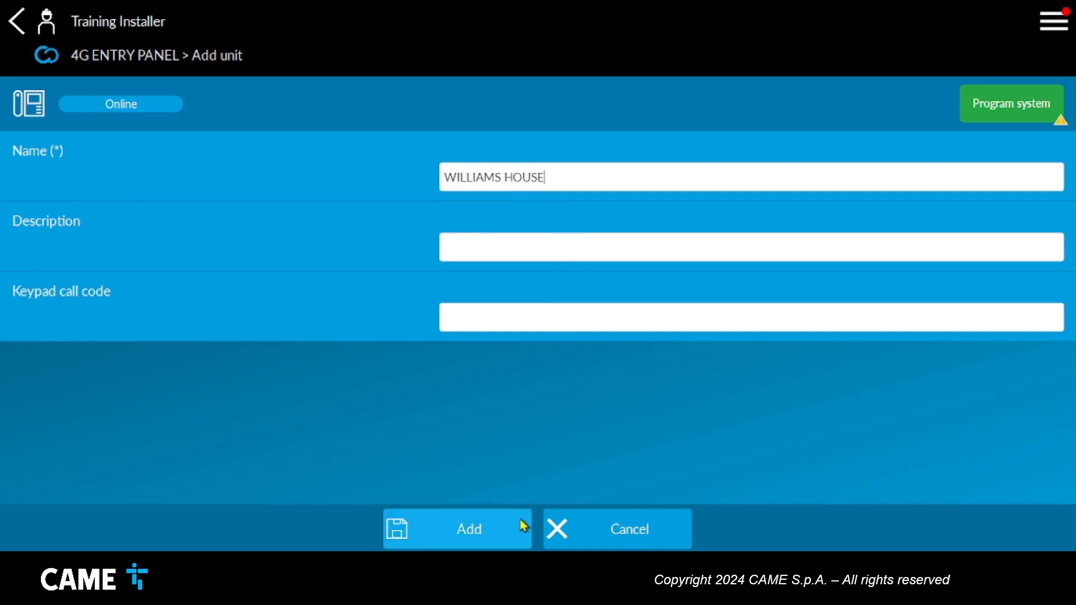
{"action": "left_click", "coordinate": [513, 541]}
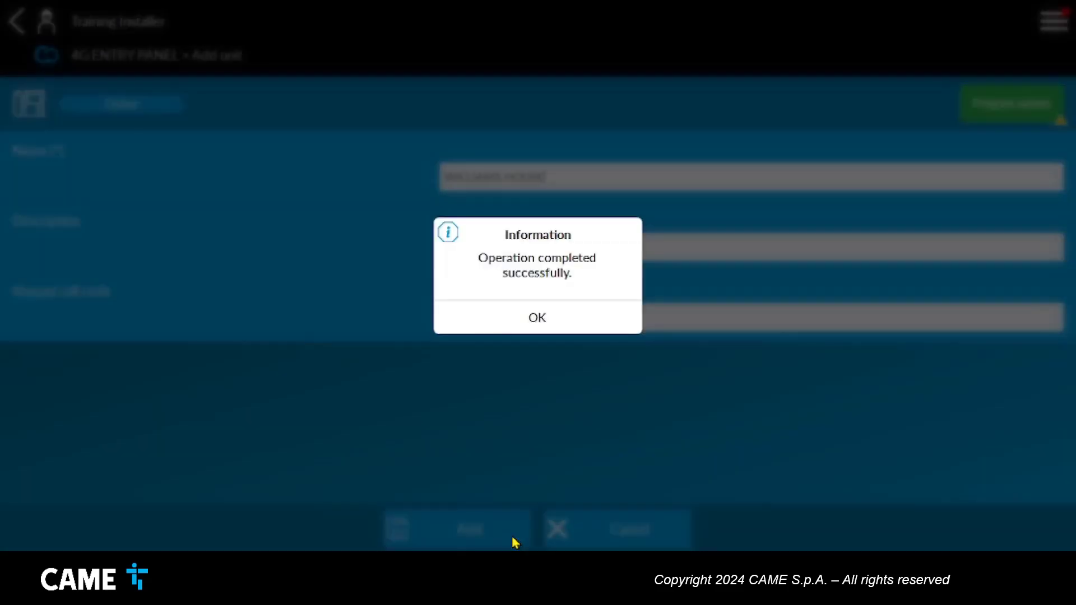
{"action": "left_click", "coordinate": [593, 325]}
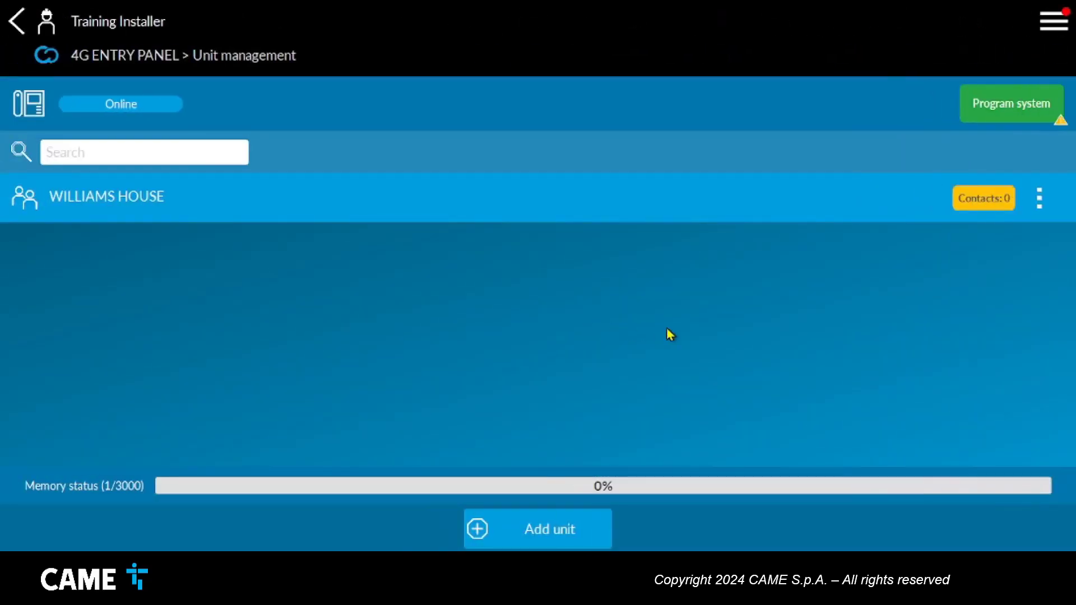
Link the first address-book contact to the WILLIAMS HOUSE unit.
{"action": "left_click", "coordinate": [1009, 208]}
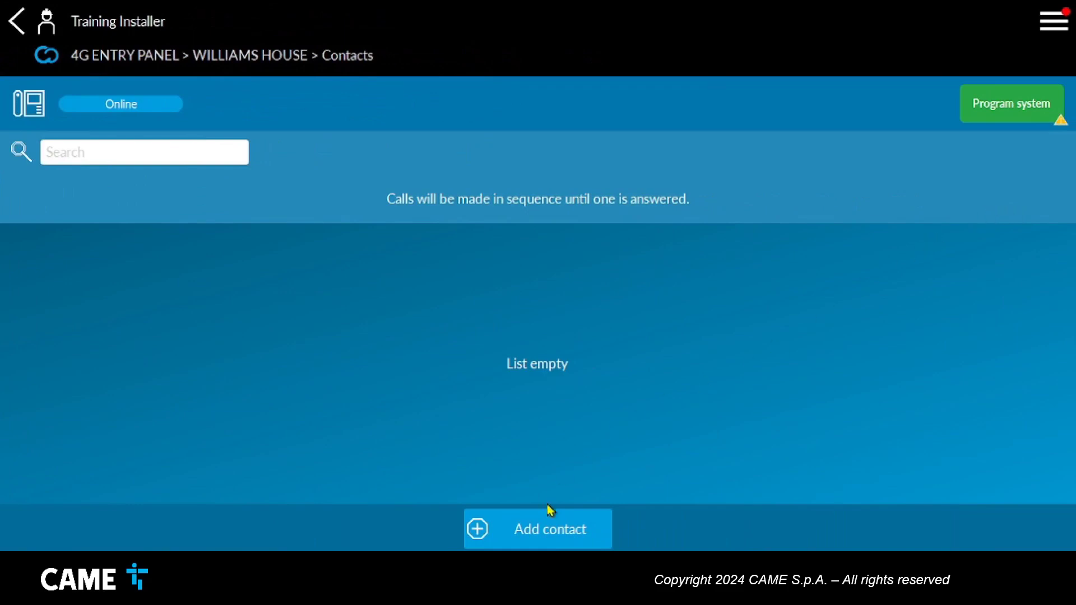
{"action": "left_click", "coordinate": [515, 548]}
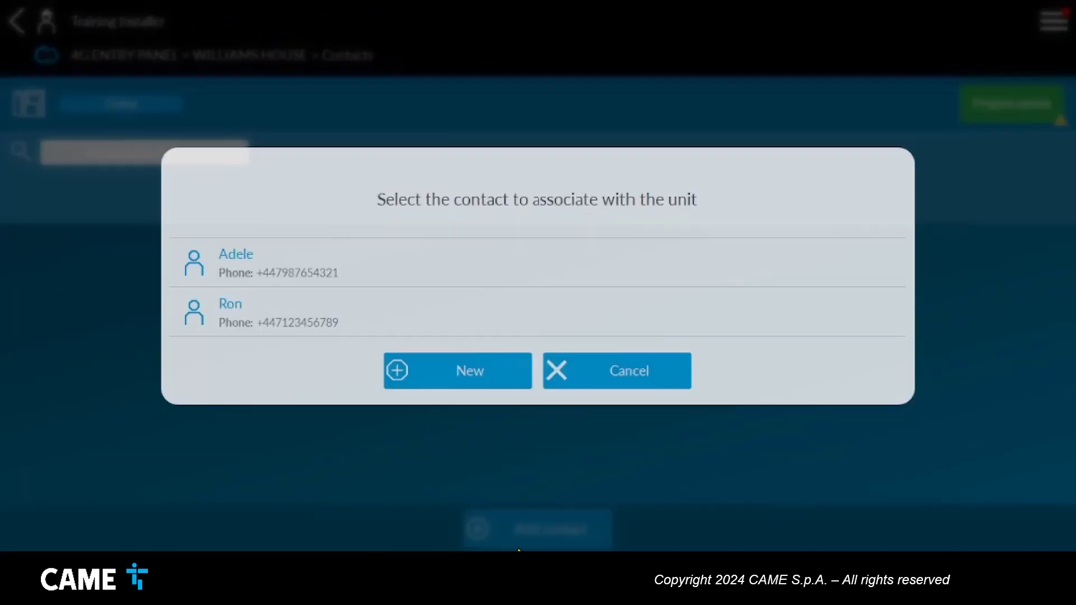
{"action": "left_click", "coordinate": [392, 271]}
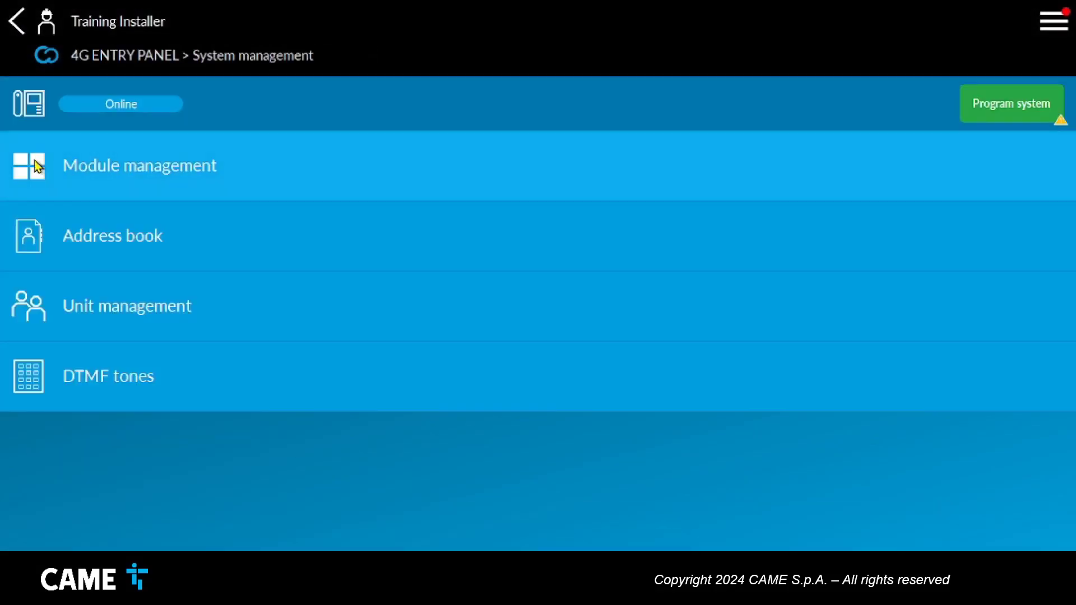
Assign WILLIAMS HOUSE to call button 2 on the MTMA/CONNECT module.
{"action": "left_click", "coordinate": [80, 186]}
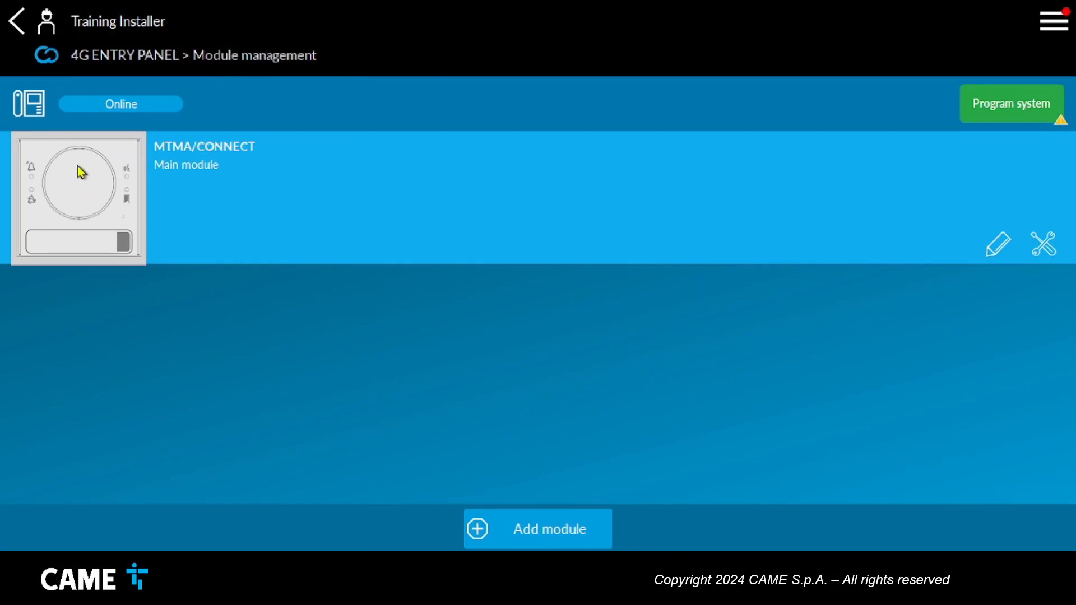
{"action": "left_click", "coordinate": [84, 191]}
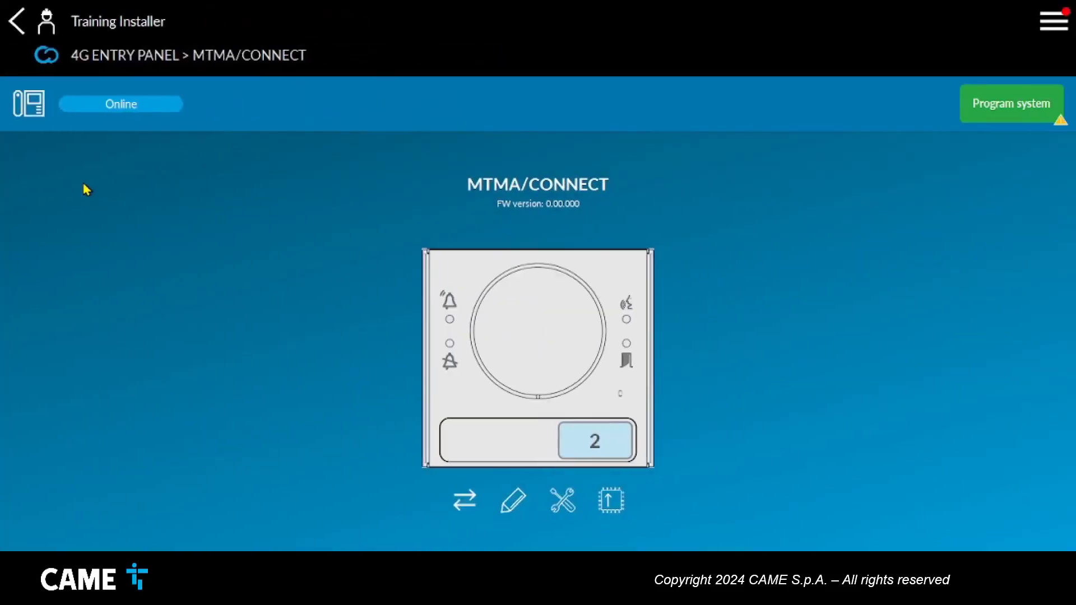
{"action": "left_click", "coordinate": [618, 450]}
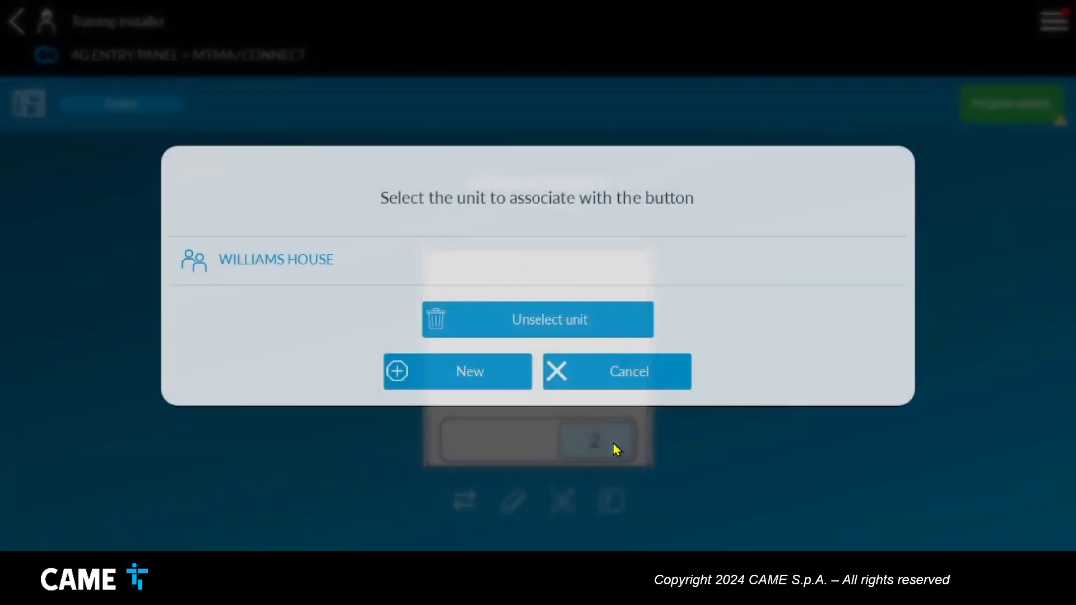
{"action": "left_click", "coordinate": [375, 265]}
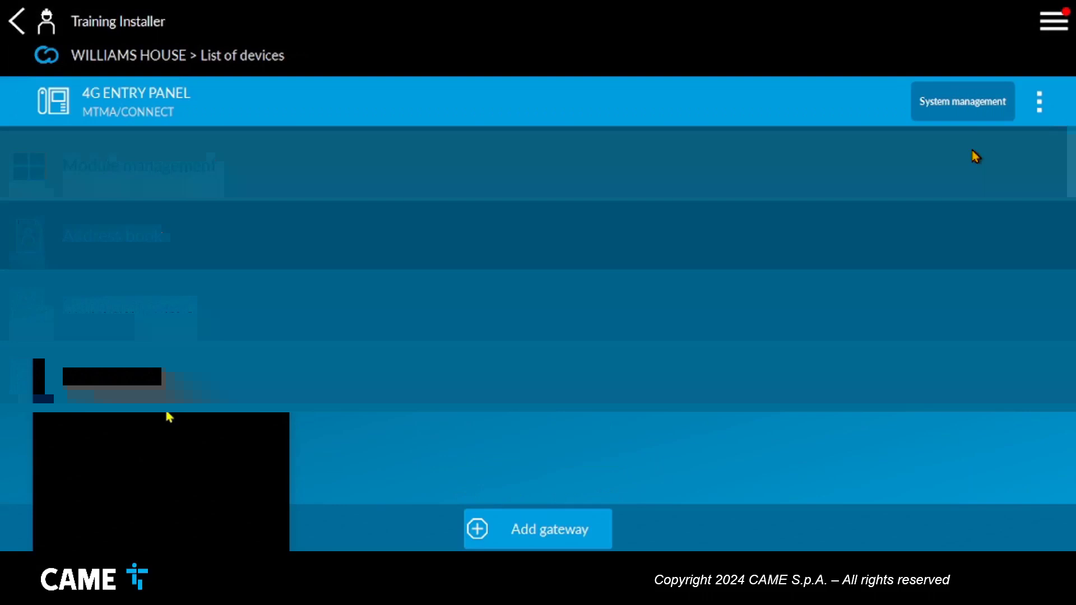
{"action": "left_click", "coordinate": [978, 105]}
Program the system on the 4G ENTRY PANEL and acknowledge that programming started.
{"action": "left_click", "coordinate": [980, 118]}
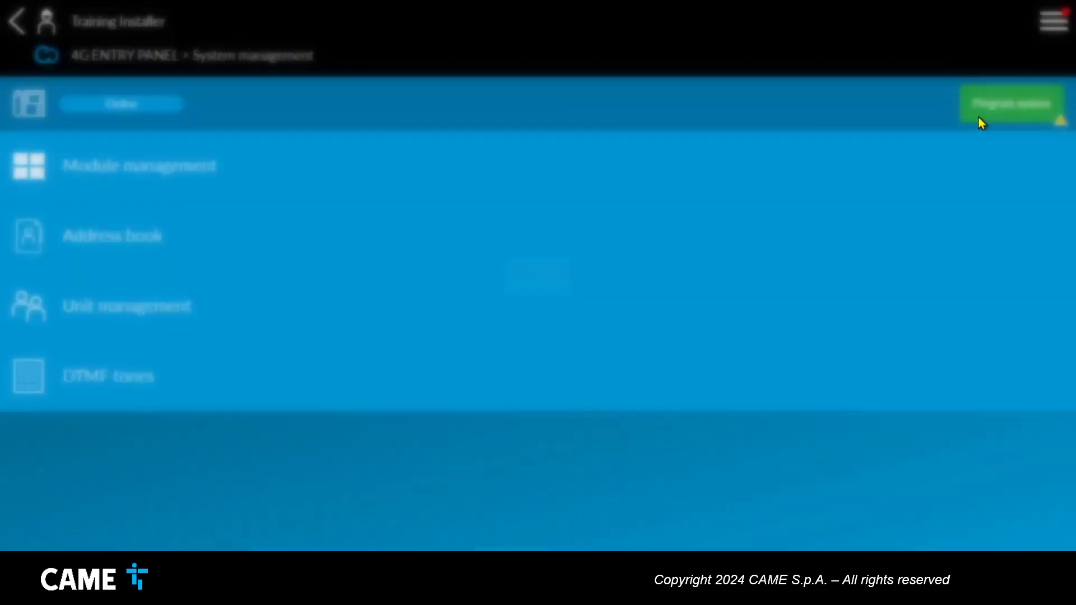
{"action": "left_click", "coordinate": [613, 317]}
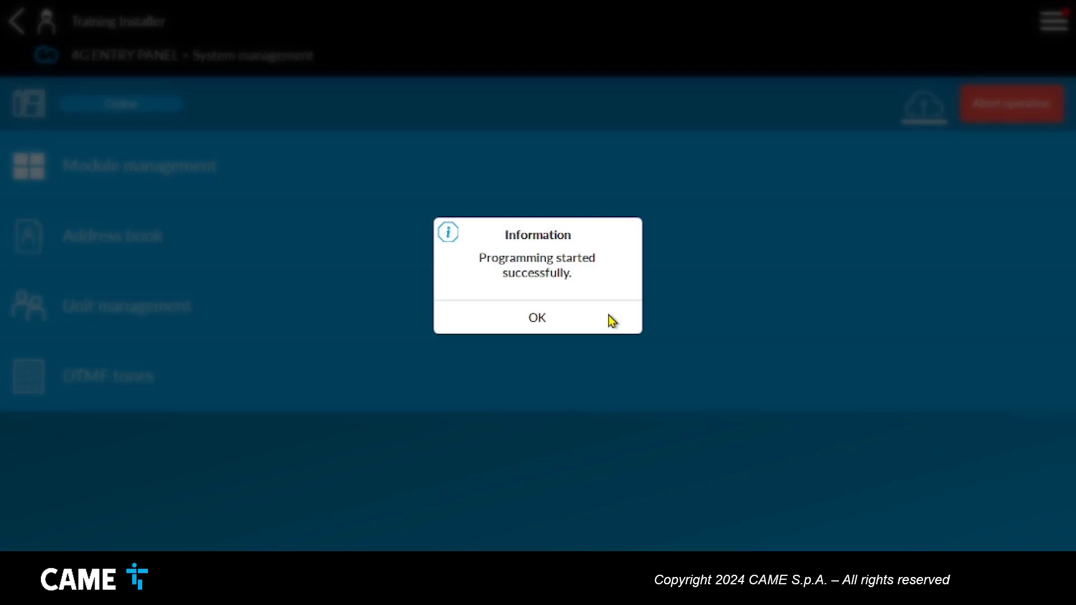
{"action": "left_click", "coordinate": [613, 317]}
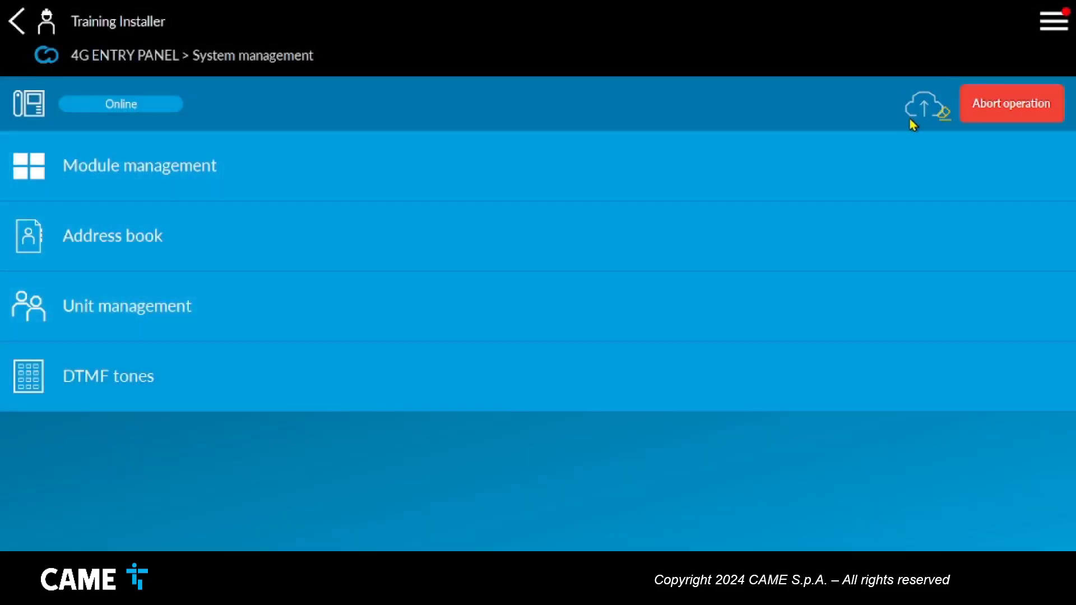